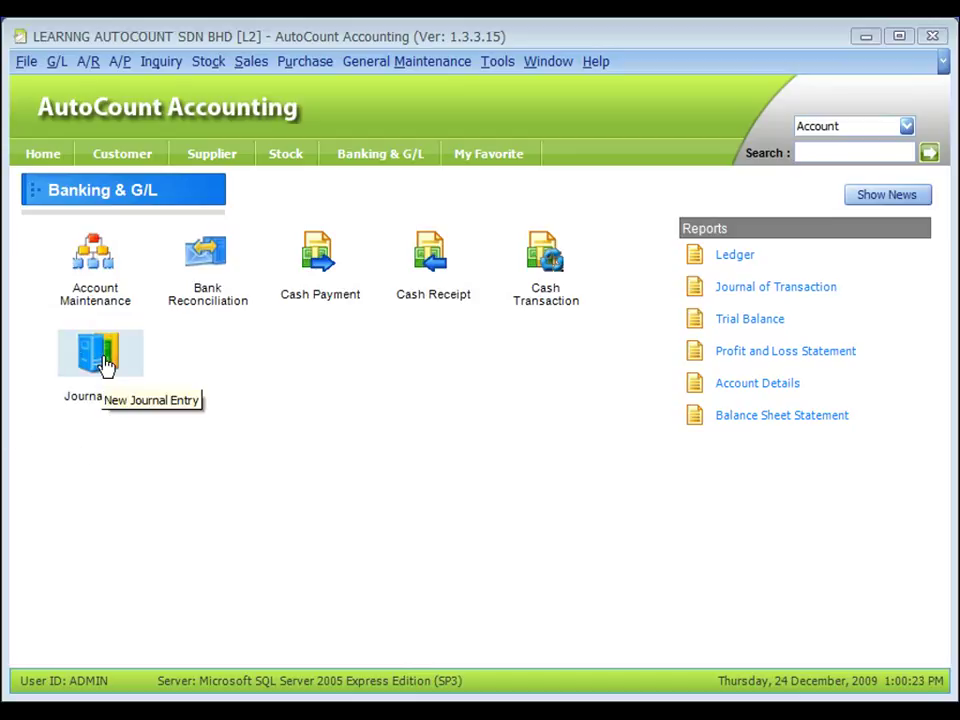
Step: Open the Journal Entry module from Banking & G/L and bring up the G/L menu options
left_click(107, 366)
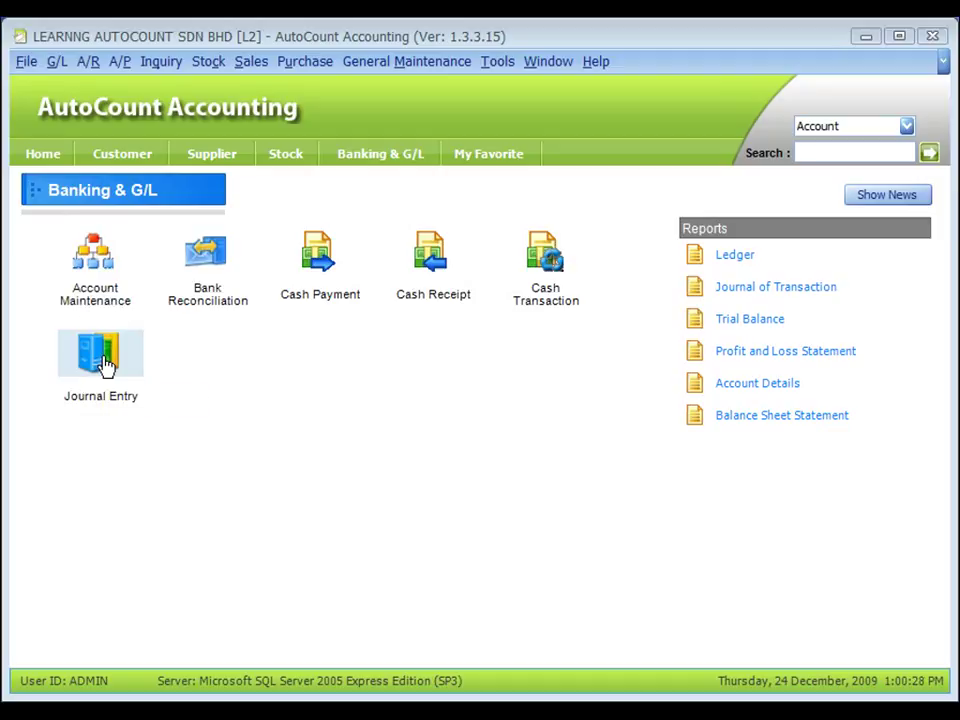
left_click(57, 63)
left_click(118, 145)
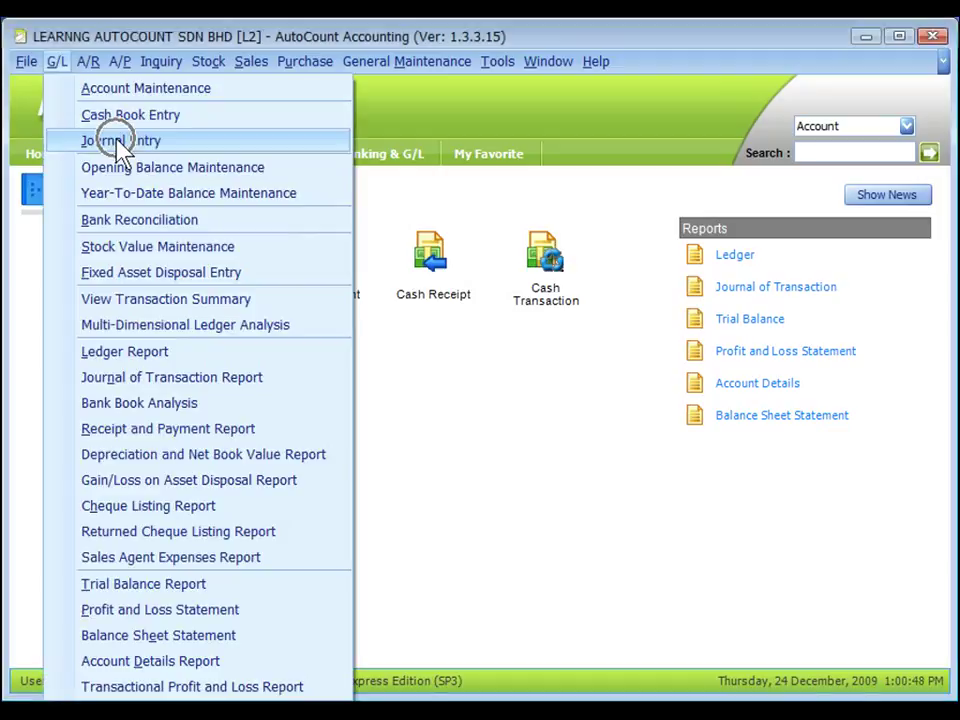
Step: Start a new journal entry, numbered JV-000010 and dated 24-12-2009
left_click(120, 145)
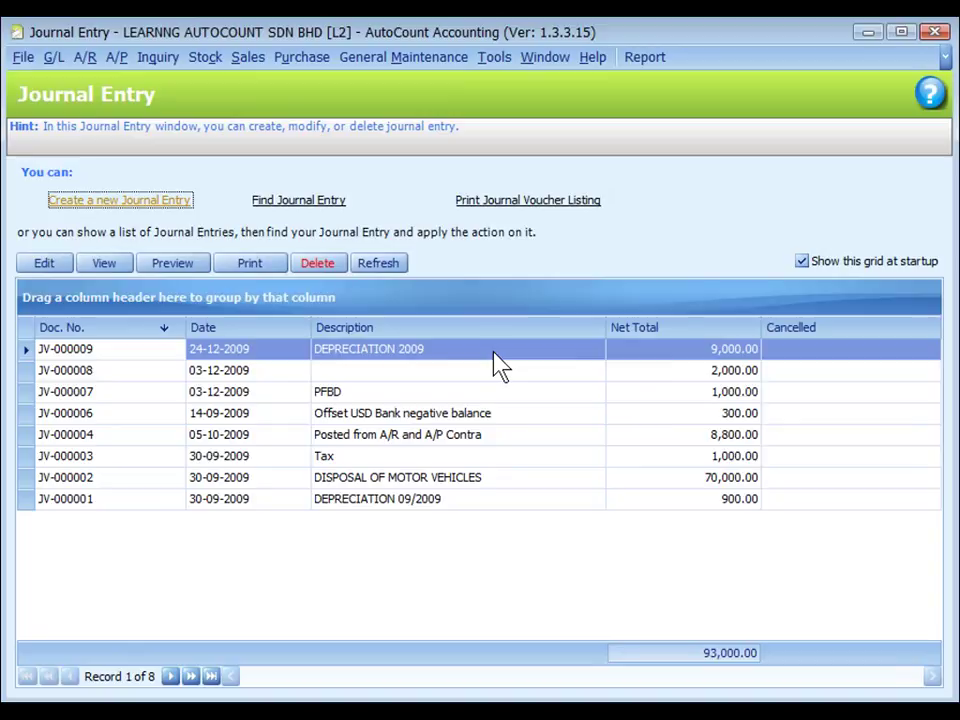
left_click(140, 214)
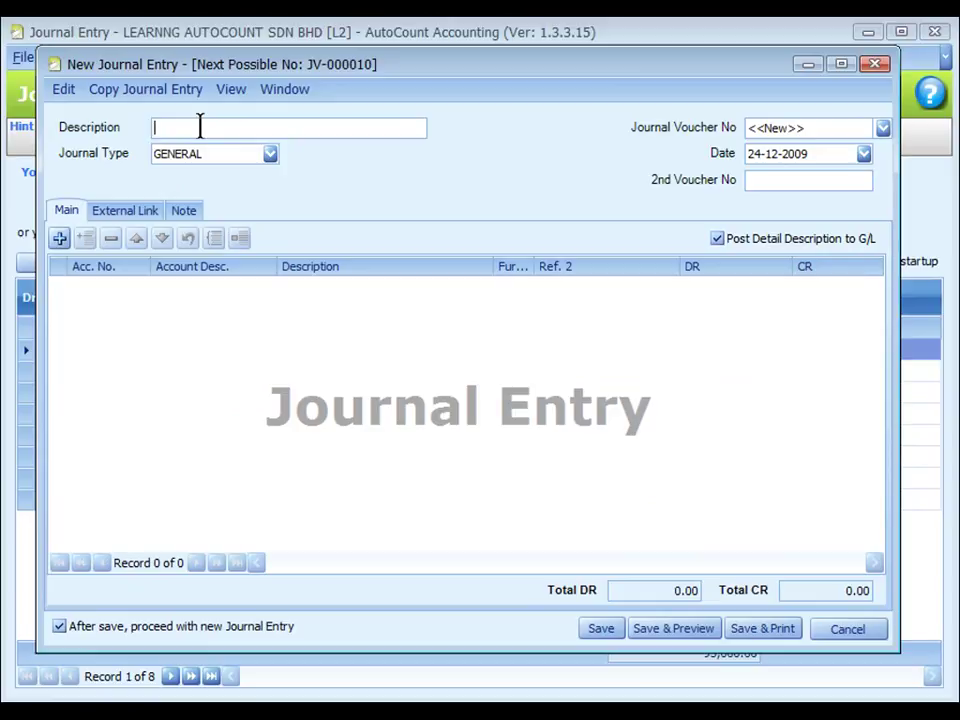
Step: Describe the entry as 'DEPRECIATION 2009' and keep GENERAL as the journal type
type("DEPRECIATION 2009")
left_click(236, 158)
left_click(270, 154)
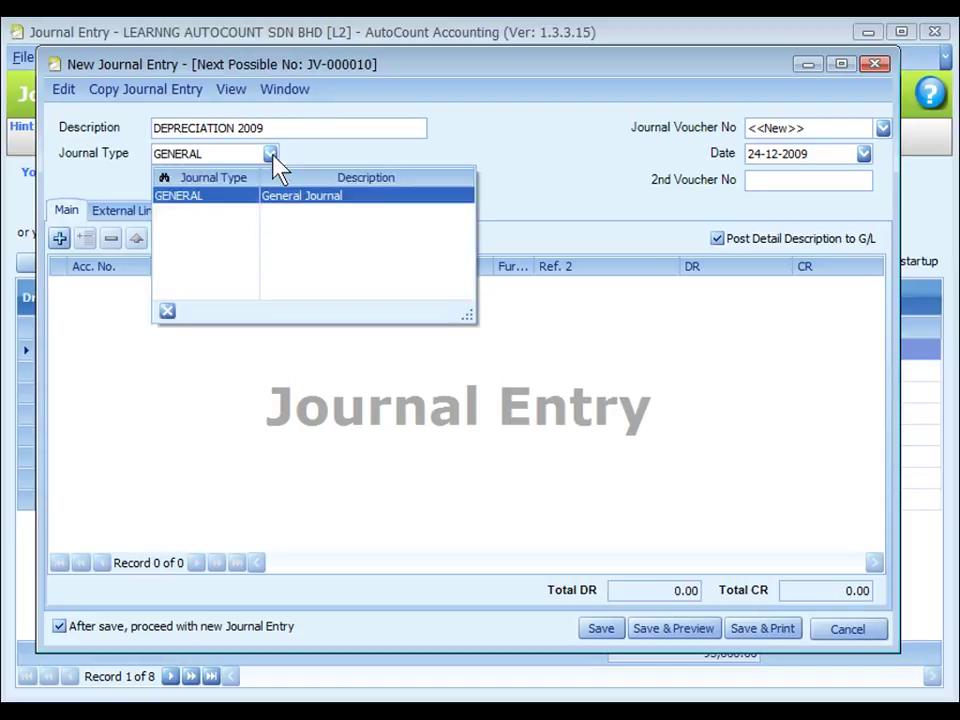
left_click(271, 155)
left_click(271, 155)
left_click(272, 153)
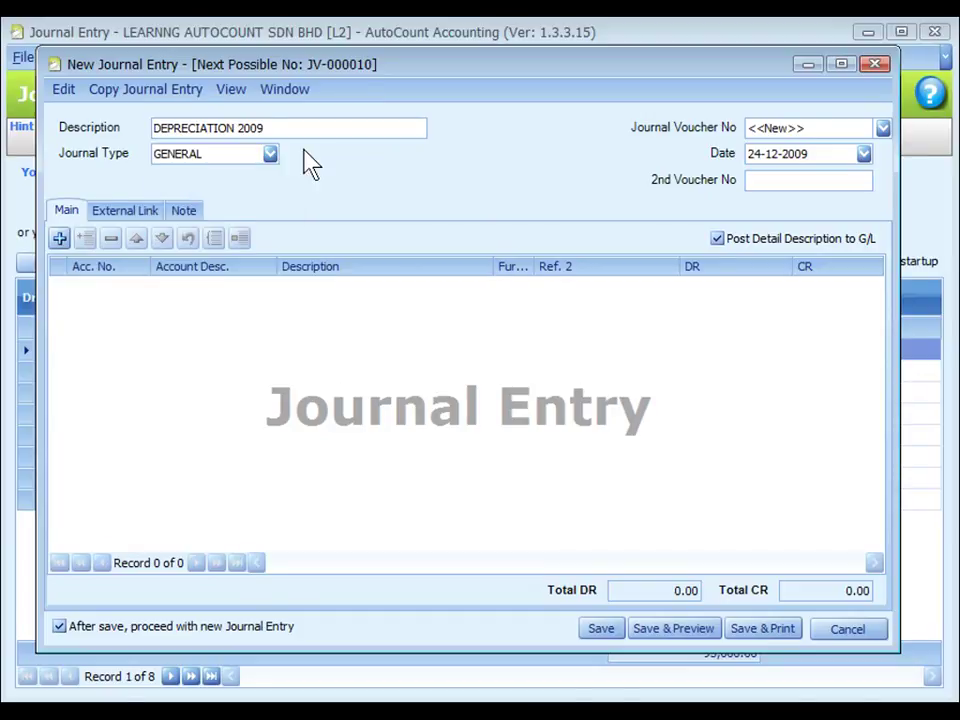
left_click(414, 58)
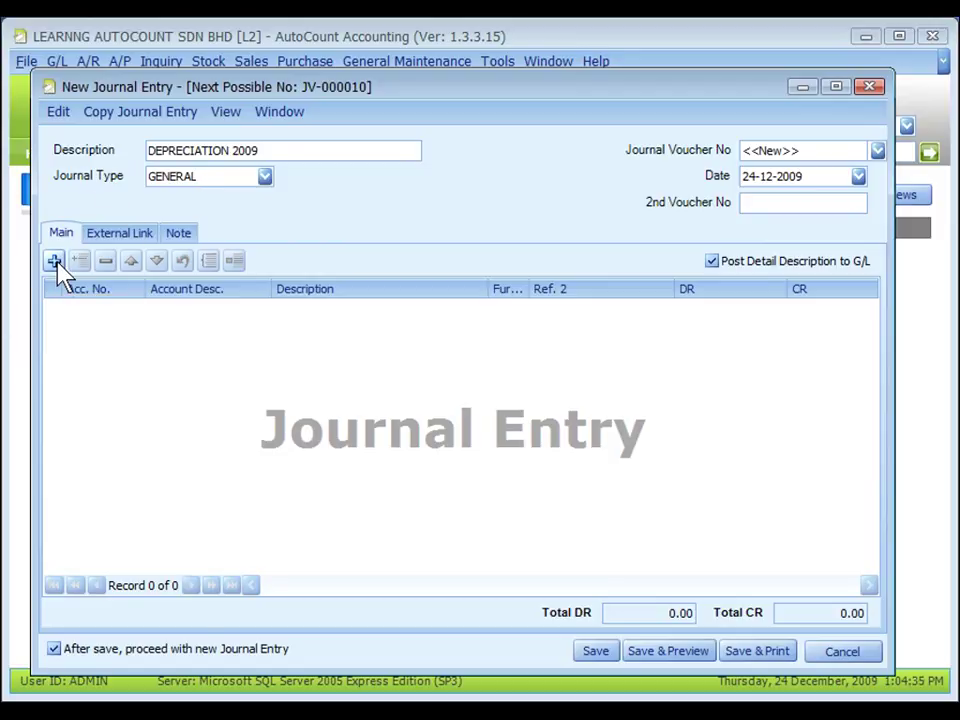
Step: Set the first line's account to 903-0000 DEPRECIATION OF FIXED ASSETS
left_click(55, 262)
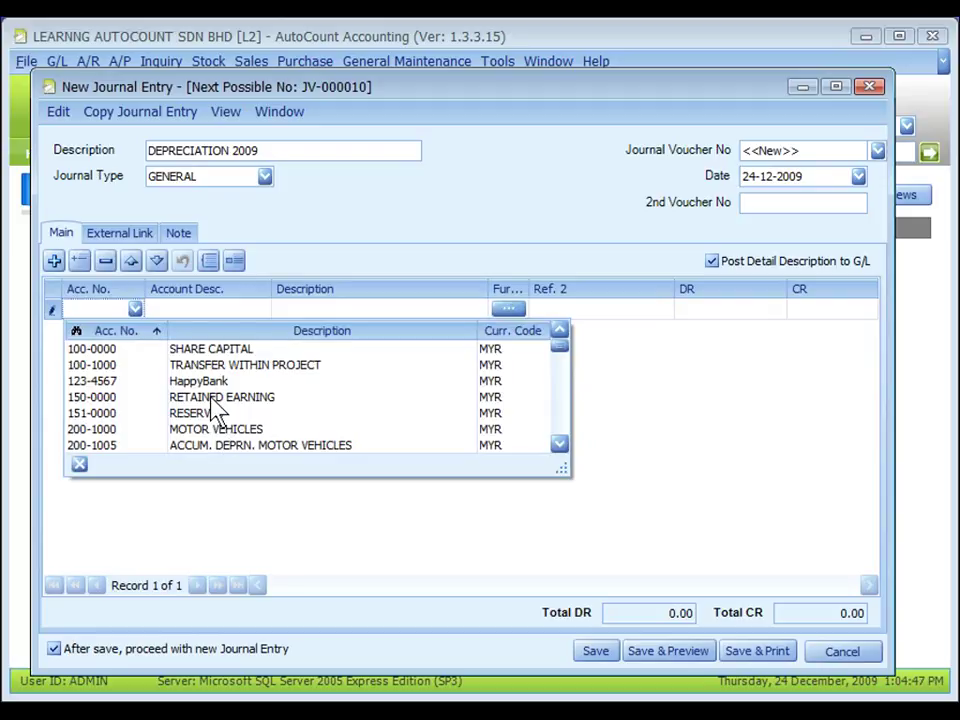
key("Escape")
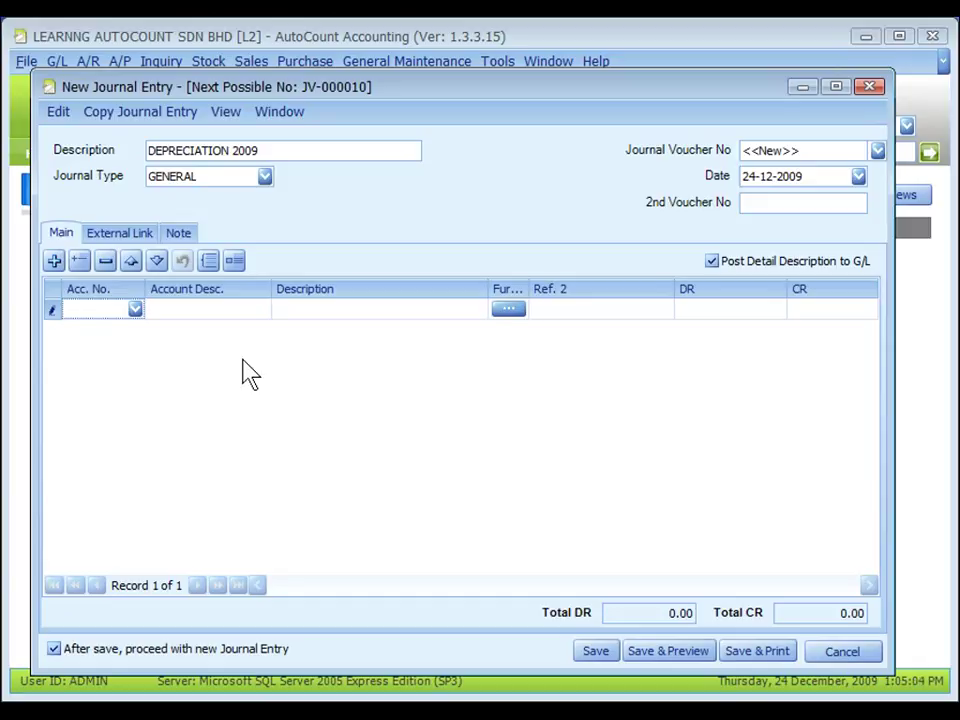
type("dep")
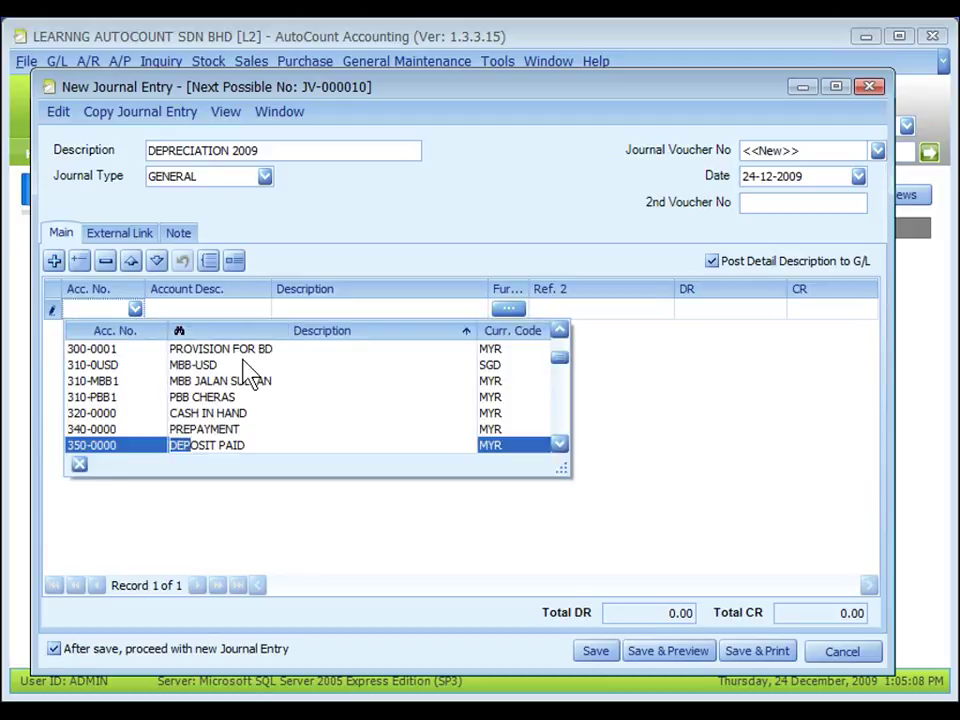
type("r")
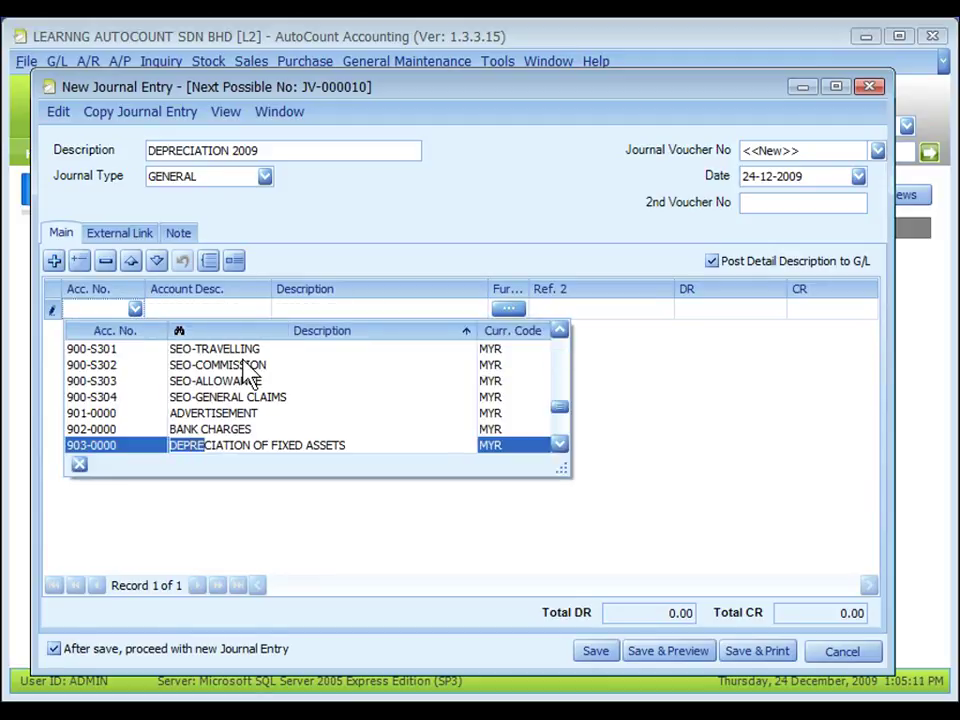
key("Return")
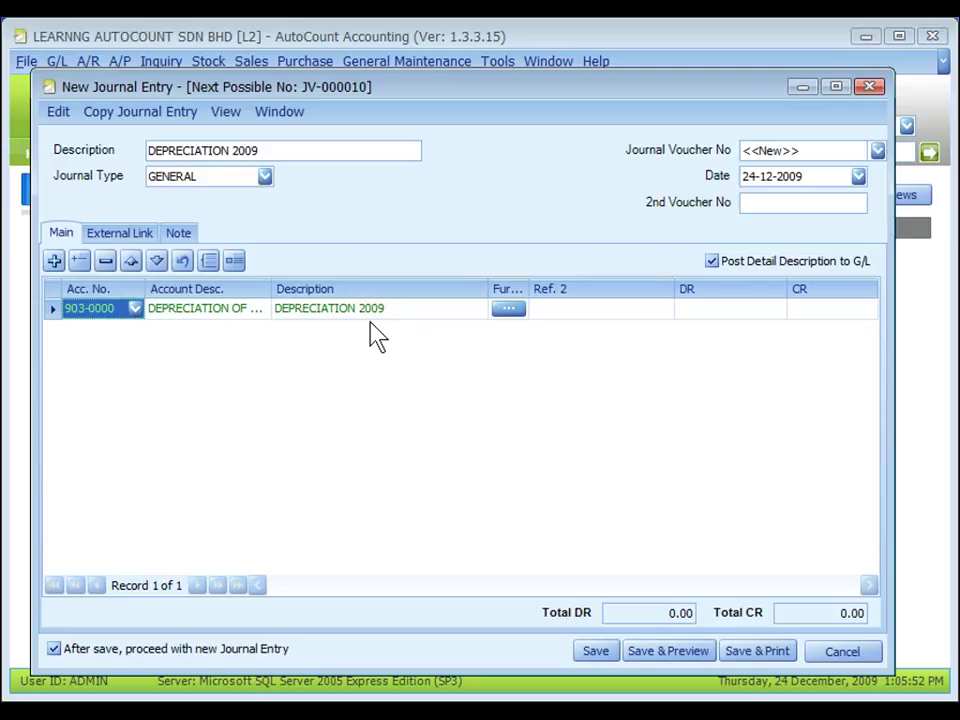
left_click(512, 318)
left_click(555, 314)
Step: Debit 9,000.00 on the first line and add a second row
left_click(735, 313)
type("9000")
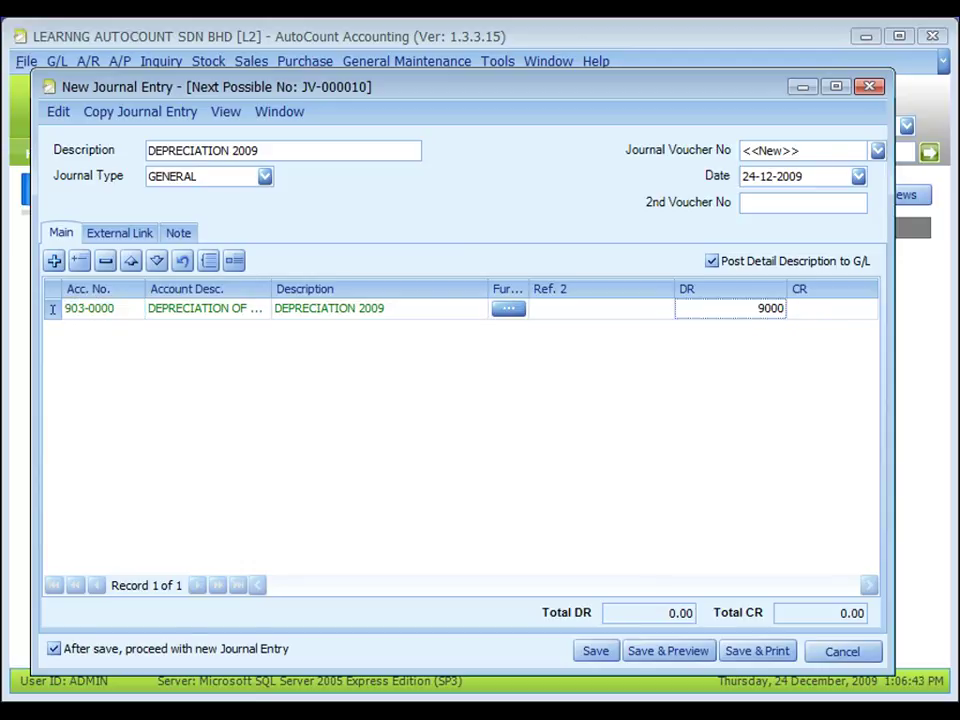
left_click(54, 260)
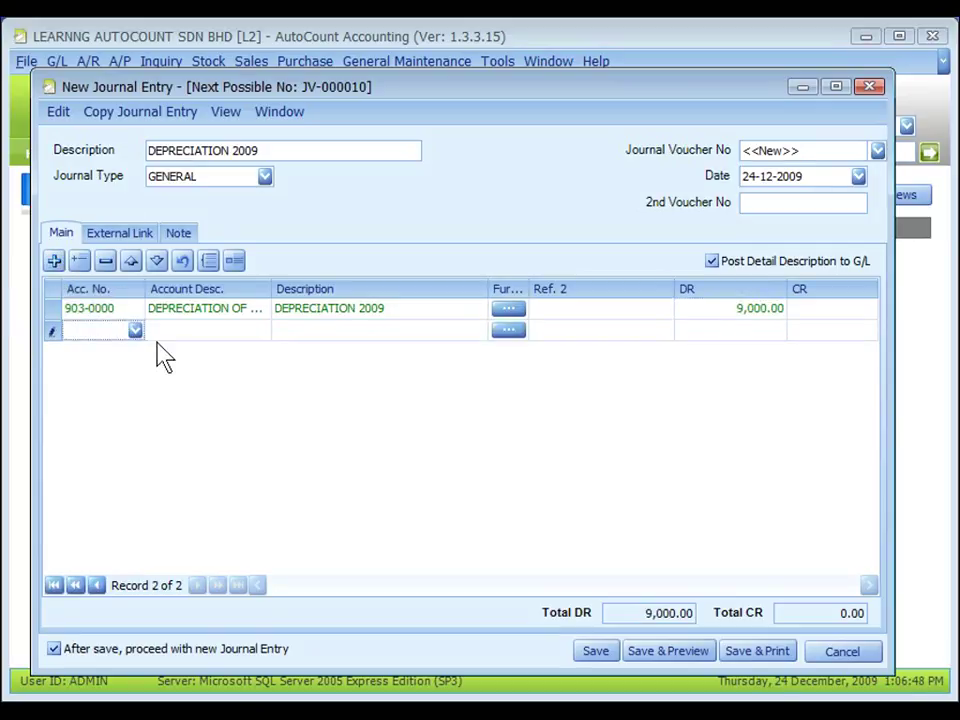
Step: Credit 2,000.00 to 200-2005 ACCUM. DEPRN. - FURNITURES & FITTINGS on the second line
left_click(135, 330)
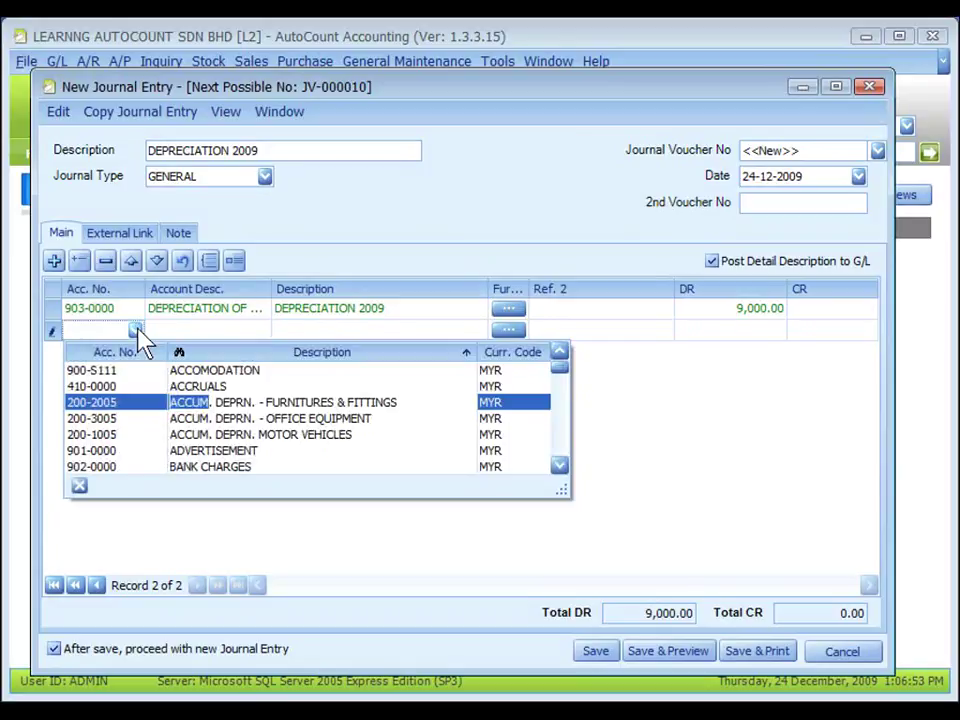
left_click(311, 403)
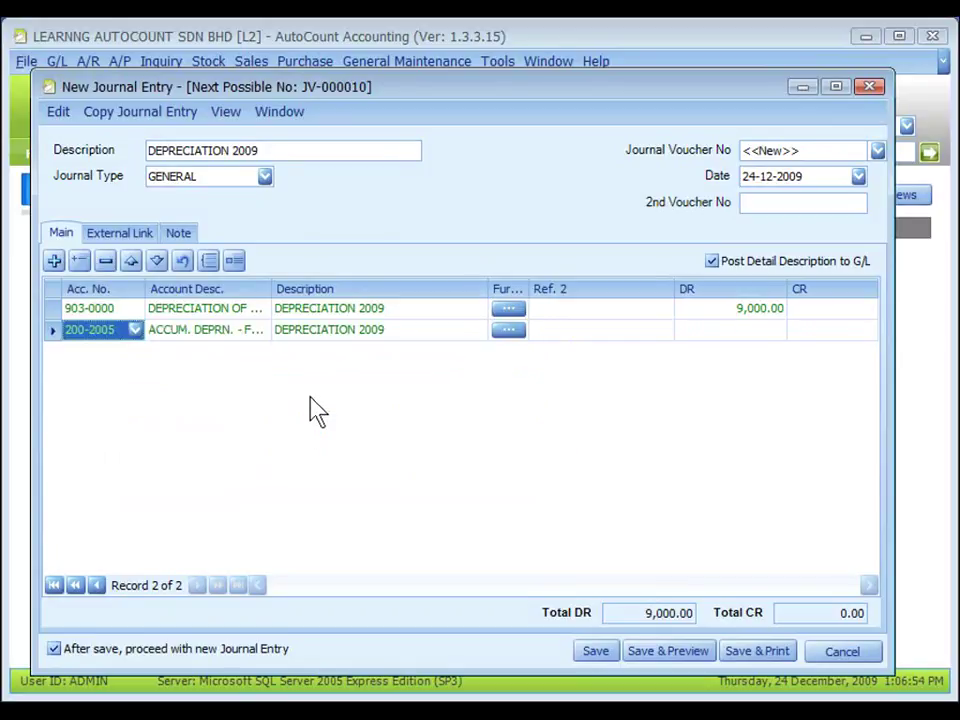
left_click(830, 329)
type("2000")
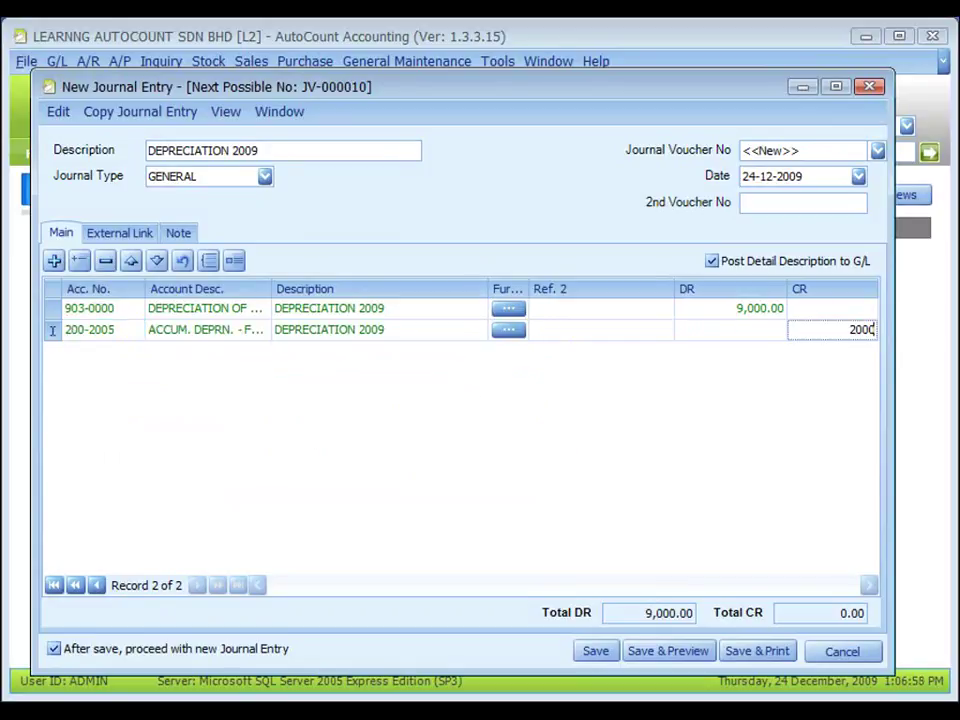
left_click(54, 260)
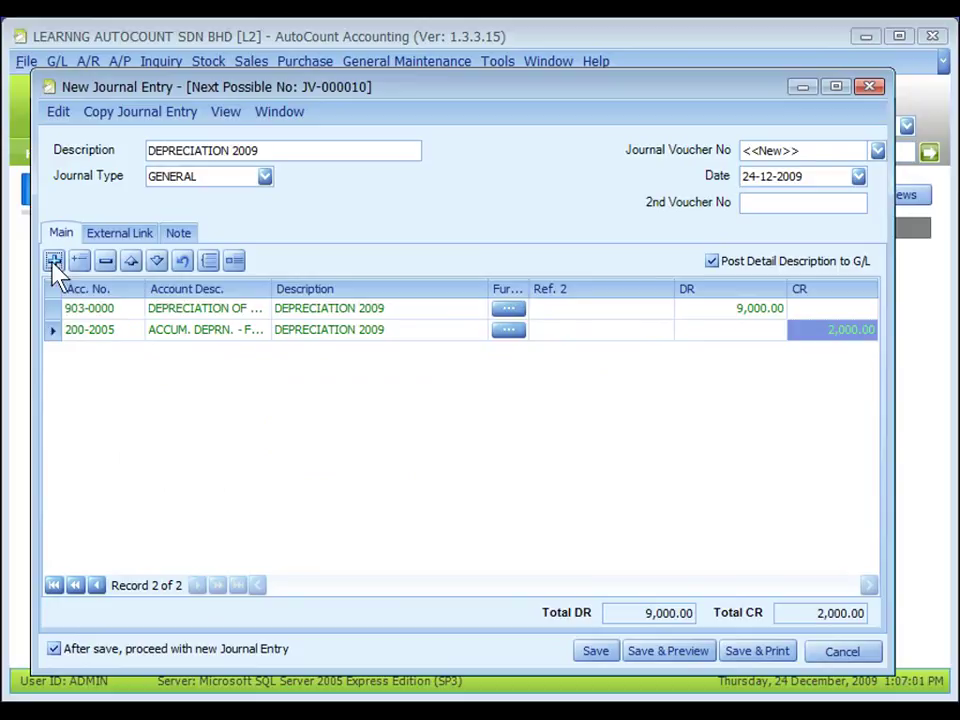
Step: Credit 3,000.00 to 200-3005 office equipment accumulated depreciation on line three, then attempt saving
left_click(135, 352)
type("acc")
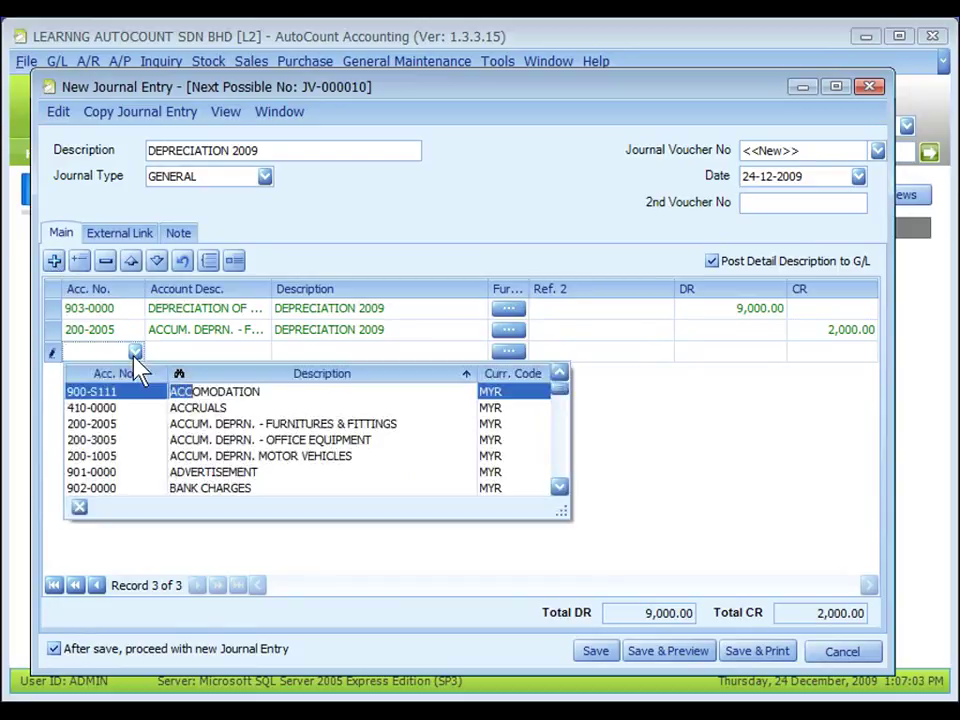
left_click(220, 440)
type("3000")
key("Return")
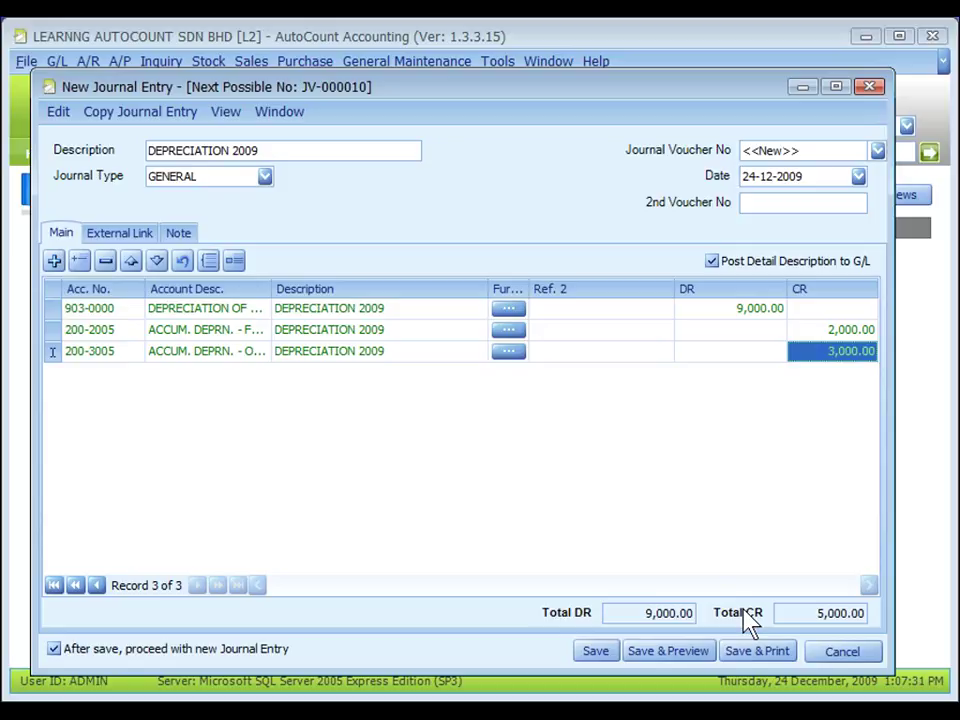
left_click(606, 657)
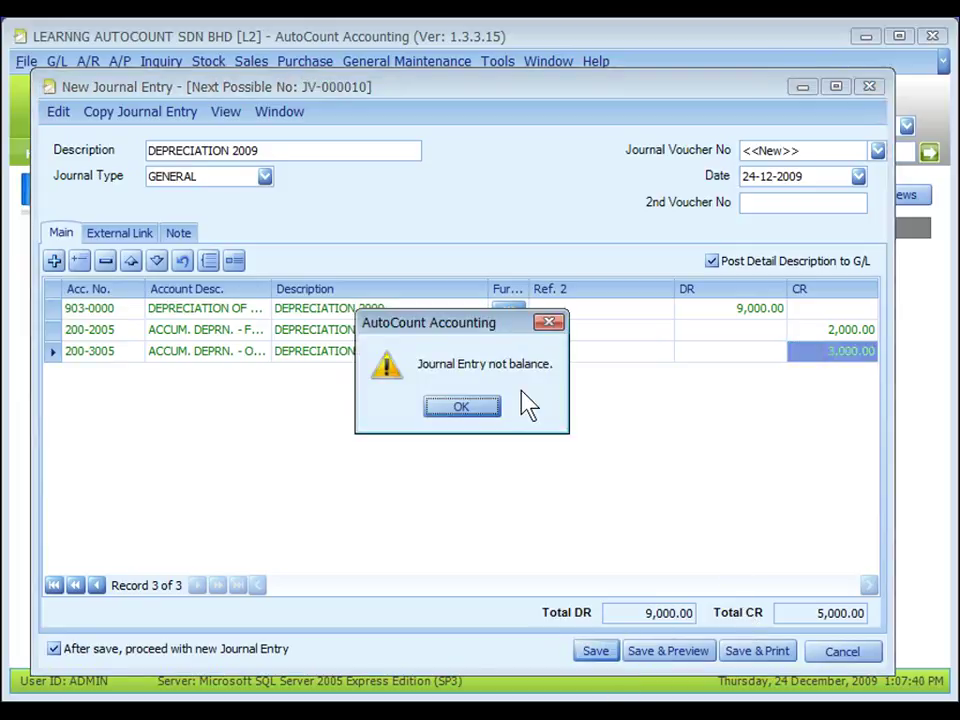
Step: Dismiss the unbalanced warning and credit 4,000.00 to 200-1005 ACCUM. DEPRN. MOTOR VEHICLES on line four
left_click(461, 406)
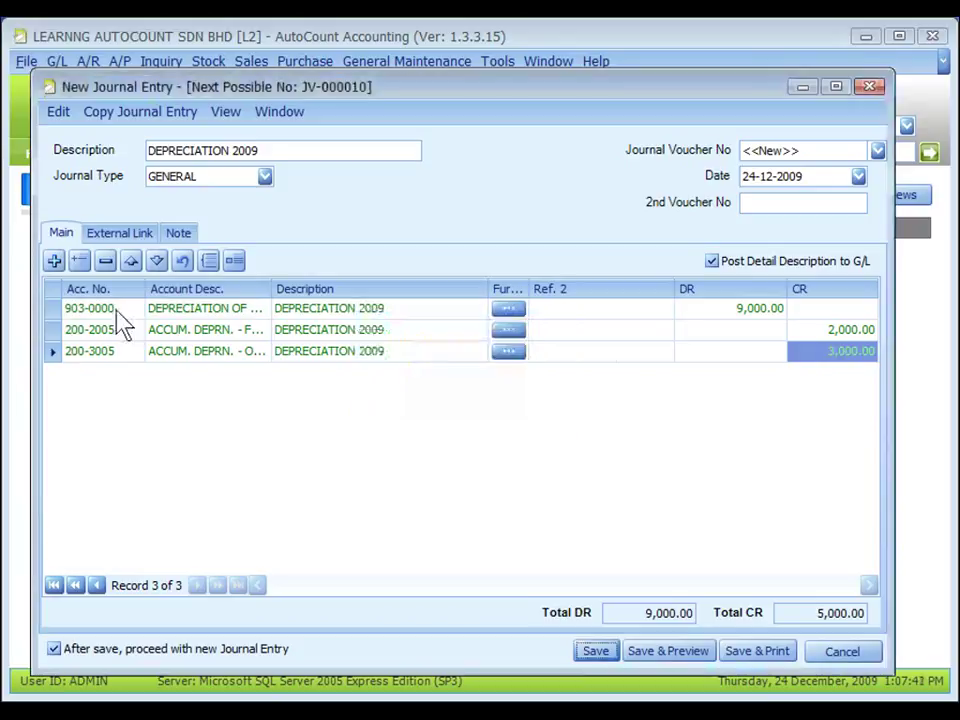
key("Down")
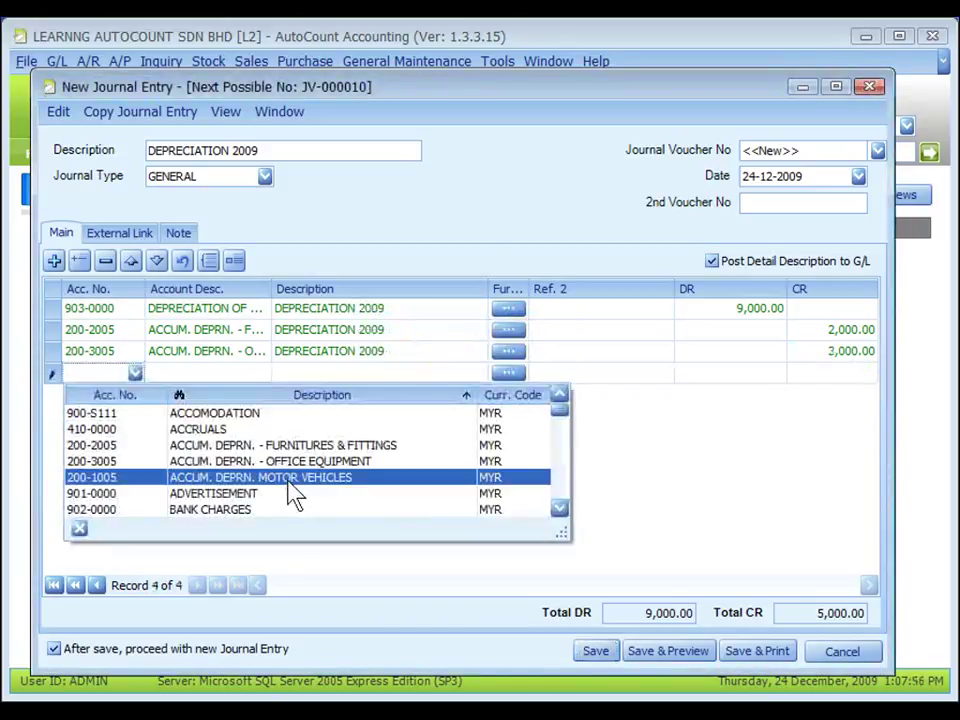
left_click(287, 477)
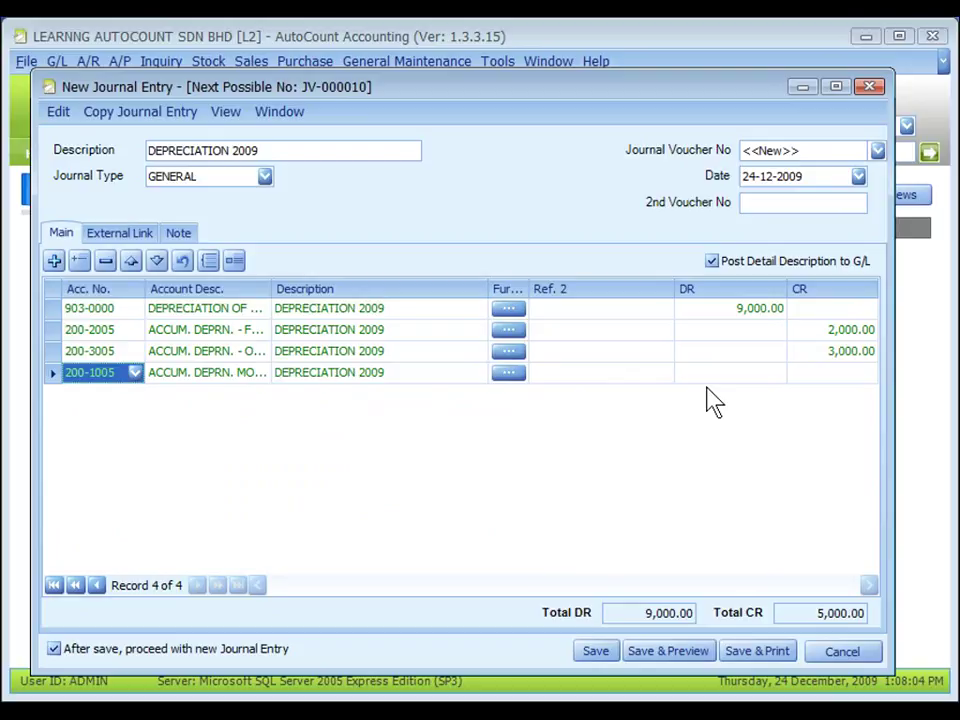
type("4000")
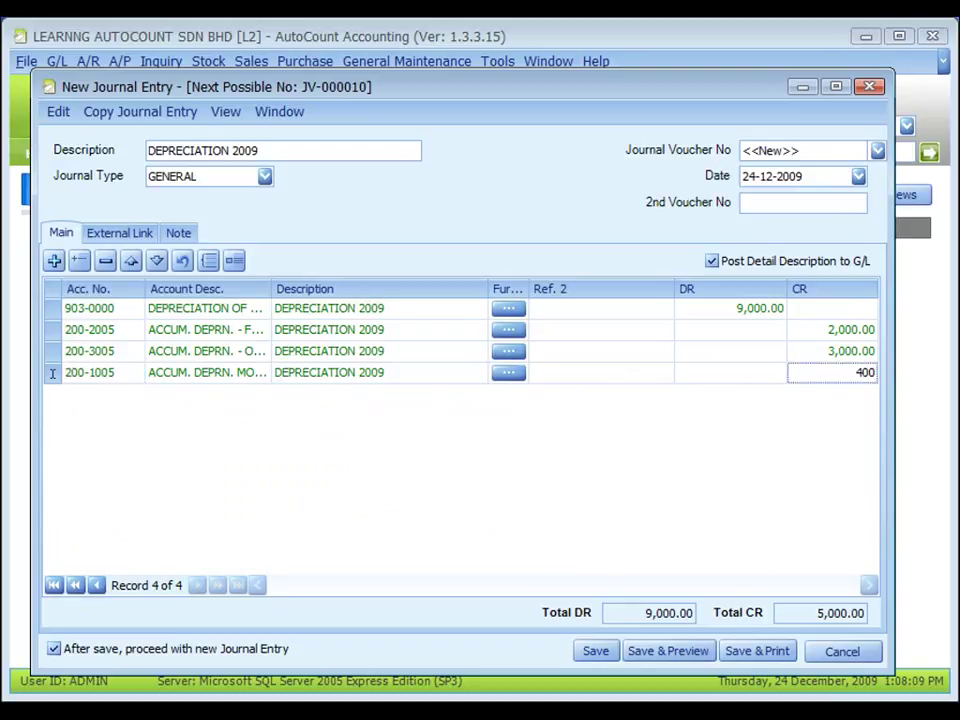
key("Return")
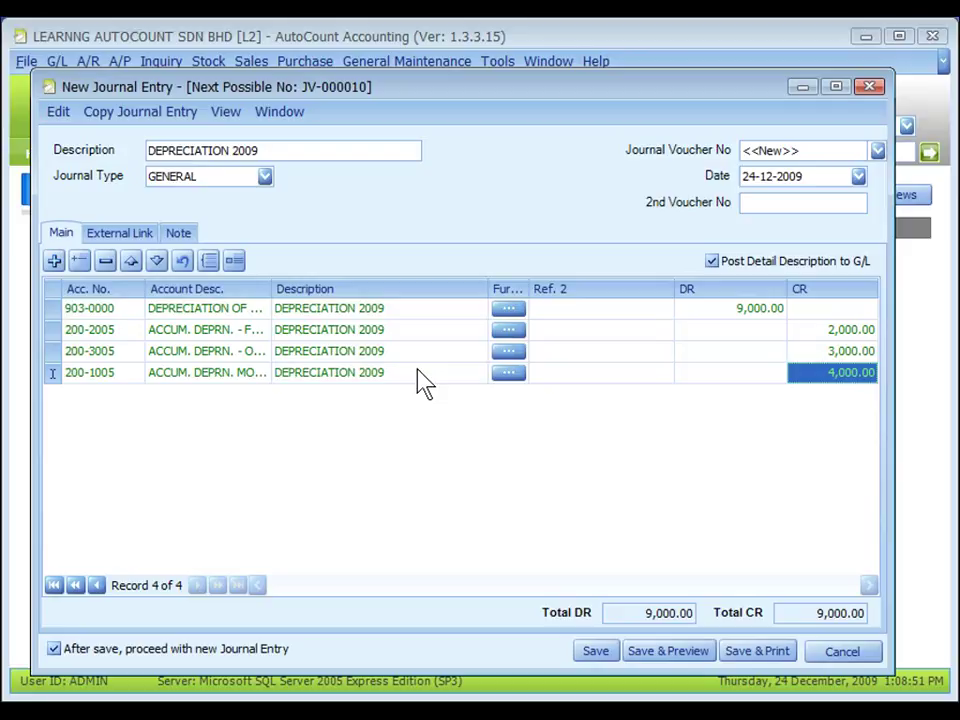
Step: Open Transaction Details to confirm the four postings balance at 9,000.00 DR and CR
left_click(300, 152)
left_click(146, 648)
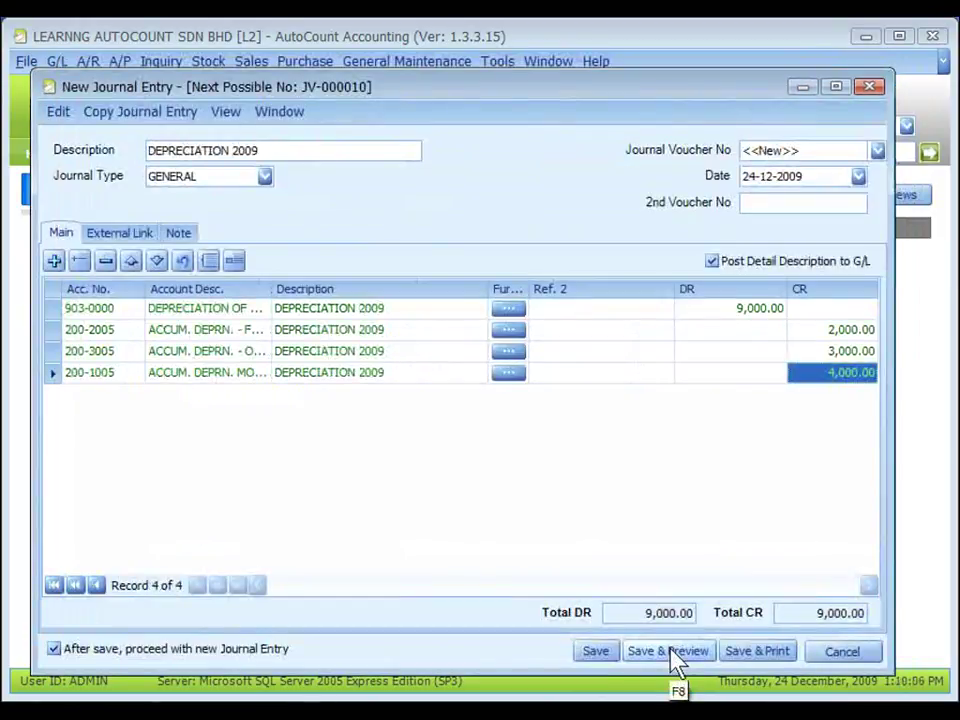
Step: Save the entry as JV-000010, preview it as Journal Voucher (Half), then close the preview
left_click(673, 650)
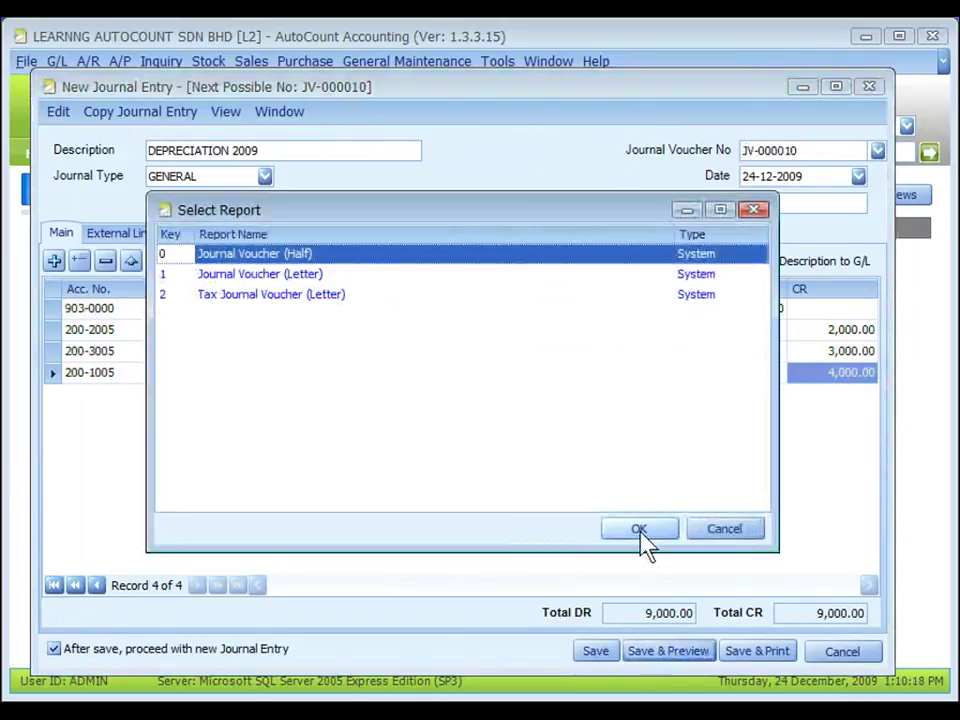
left_click(640, 529)
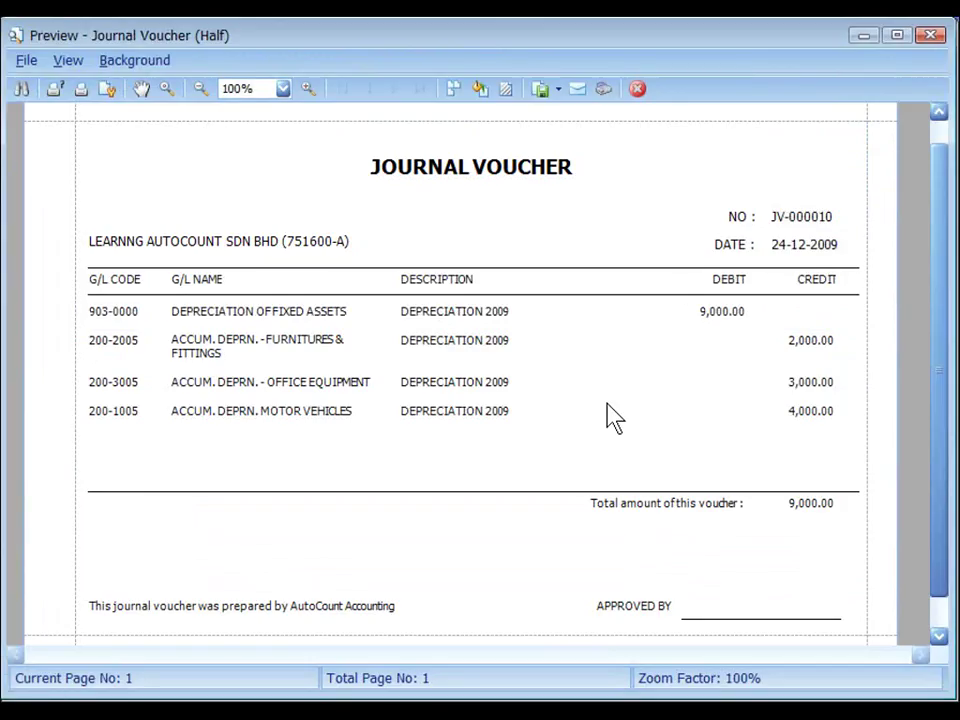
key("Escape")
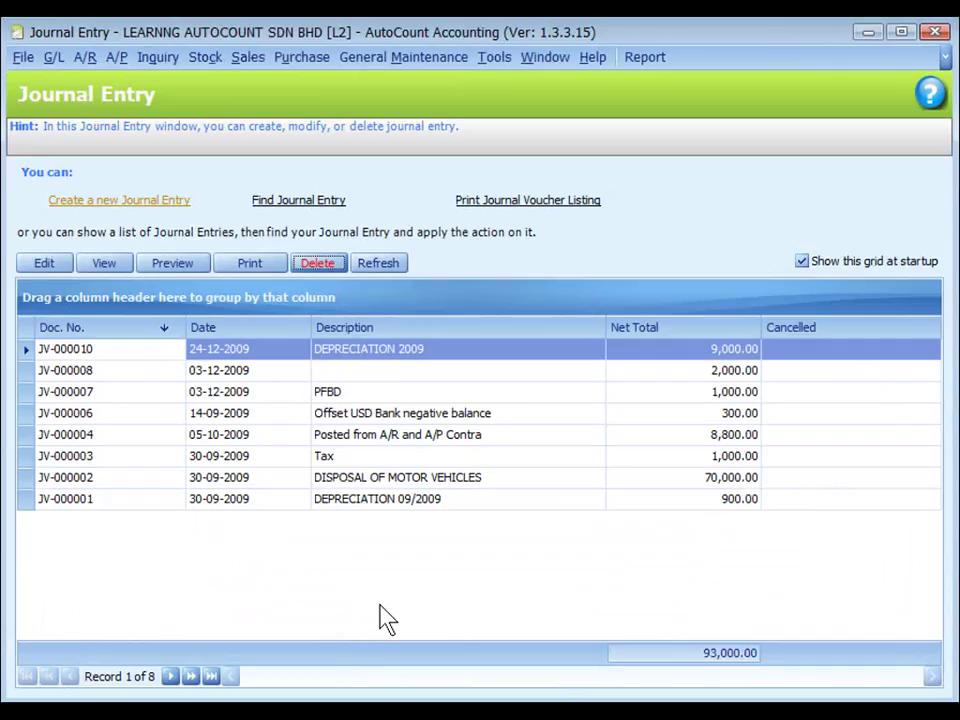
Step: List the journal vouchers dated 01-12-2009 to 24-12-2009 in Print Journal Voucher Listing
left_click(530, 203)
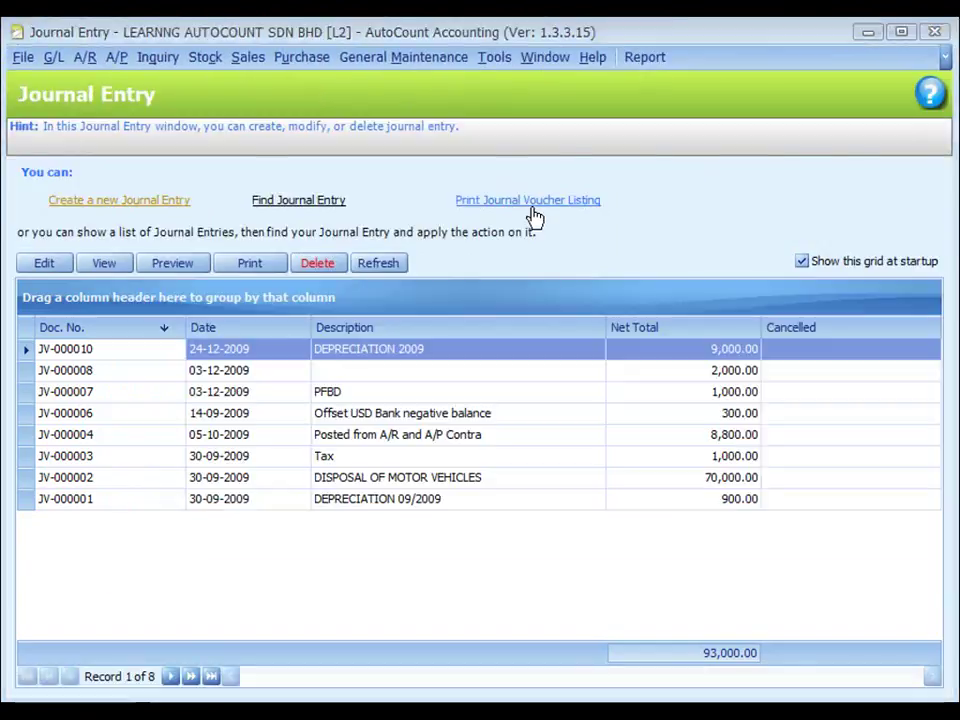
left_click(531, 214)
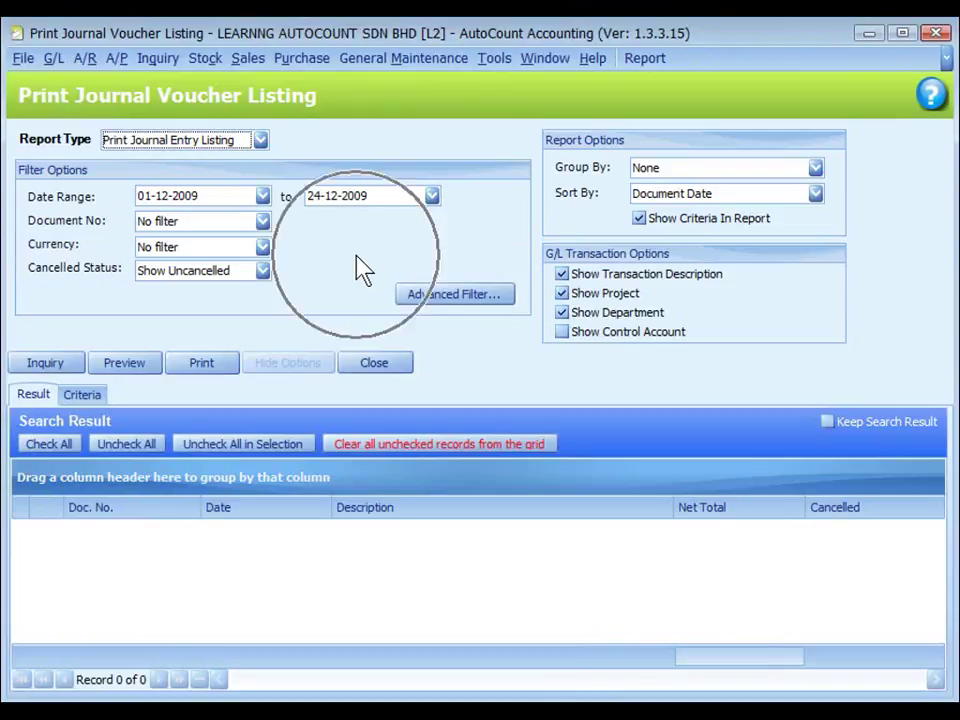
left_click(450, 296)
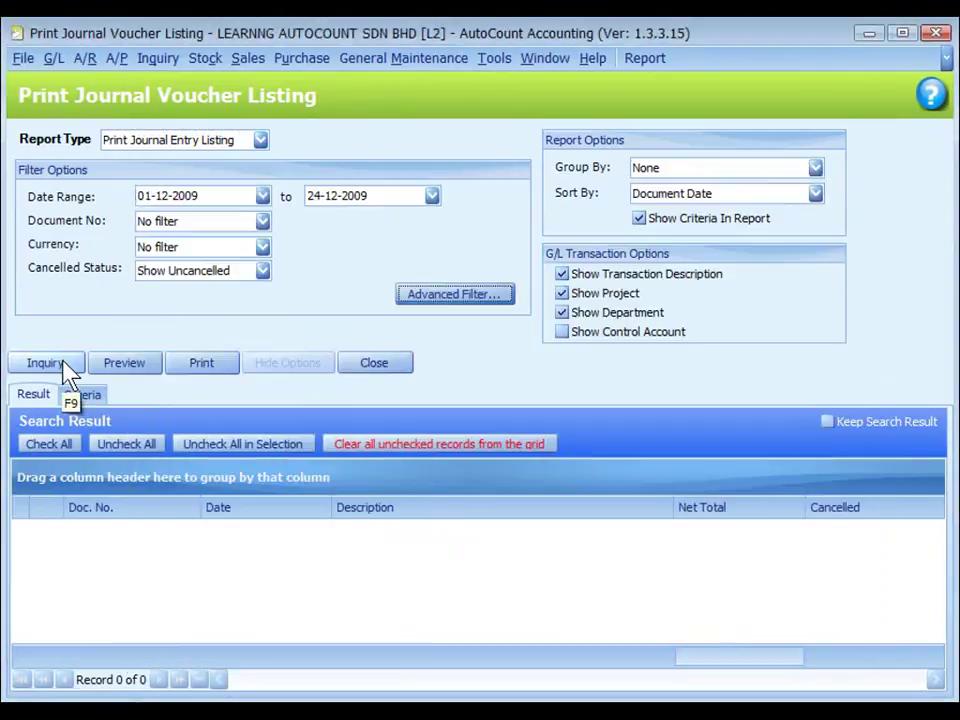
left_click(45, 363)
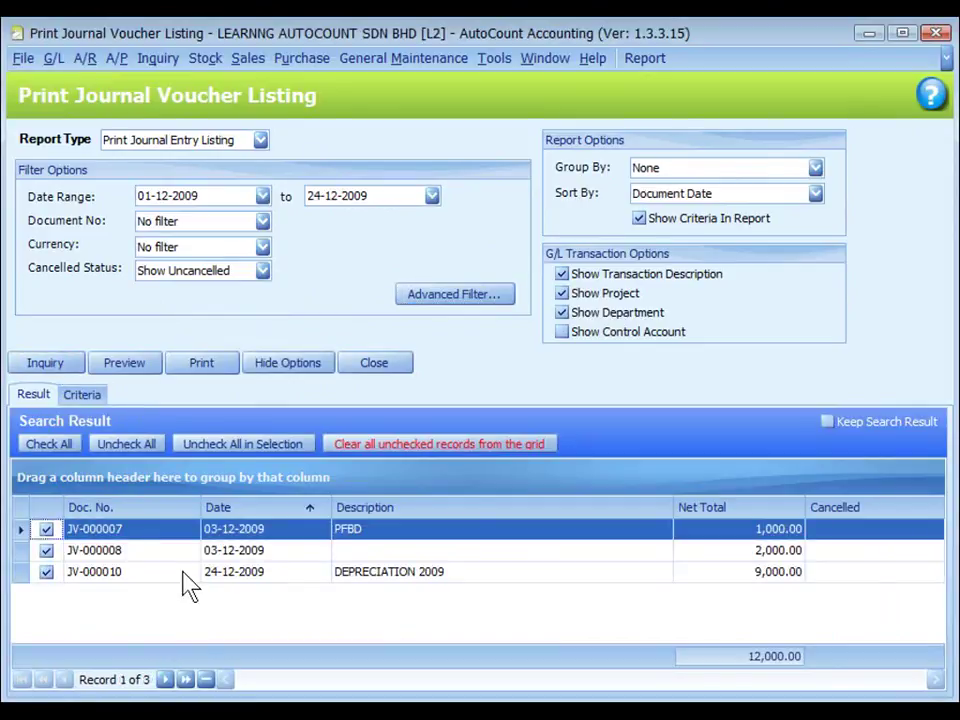
Step: Preview the found vouchers using the Journal Voucher Listing report
left_click(125, 365)
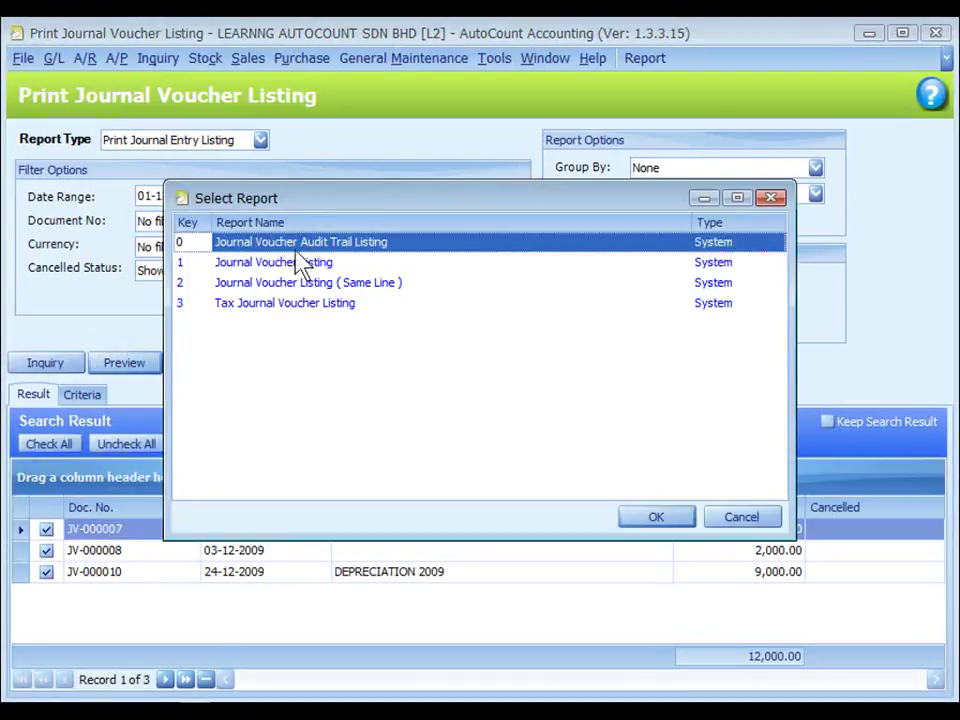
left_click(286, 264)
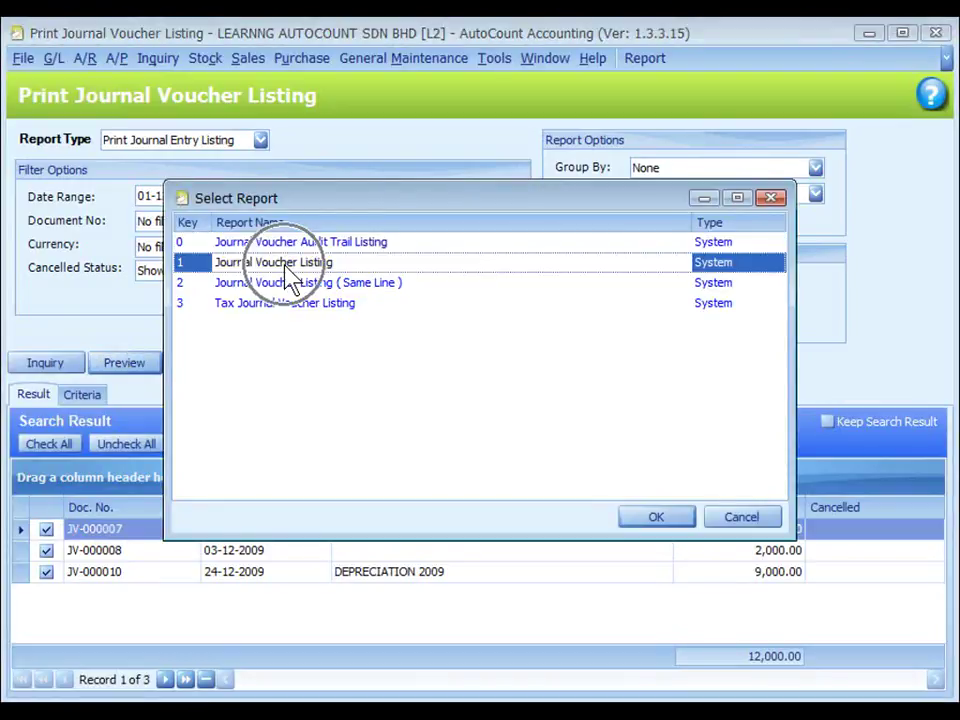
left_click(656, 518)
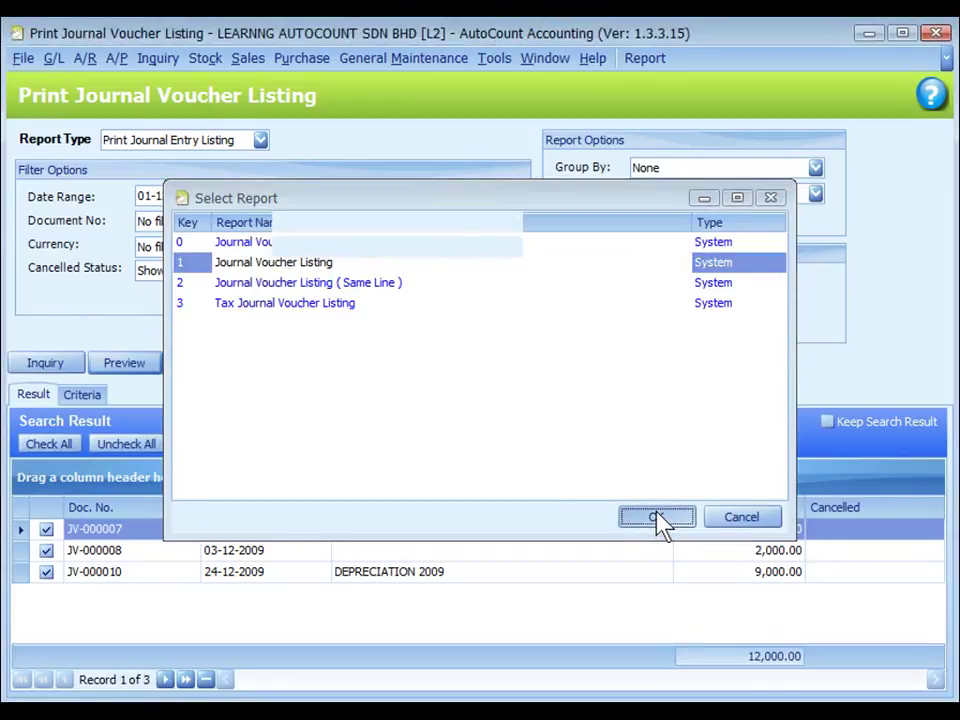